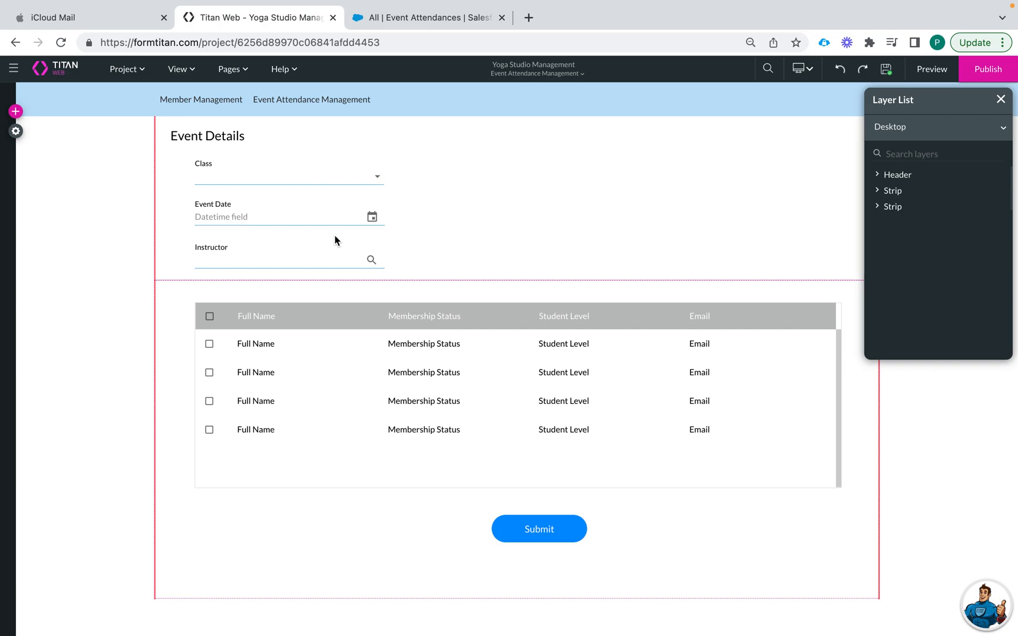
Preview the Event Details form and choose Beginner Class 2 as the Class
left_click(931, 69)
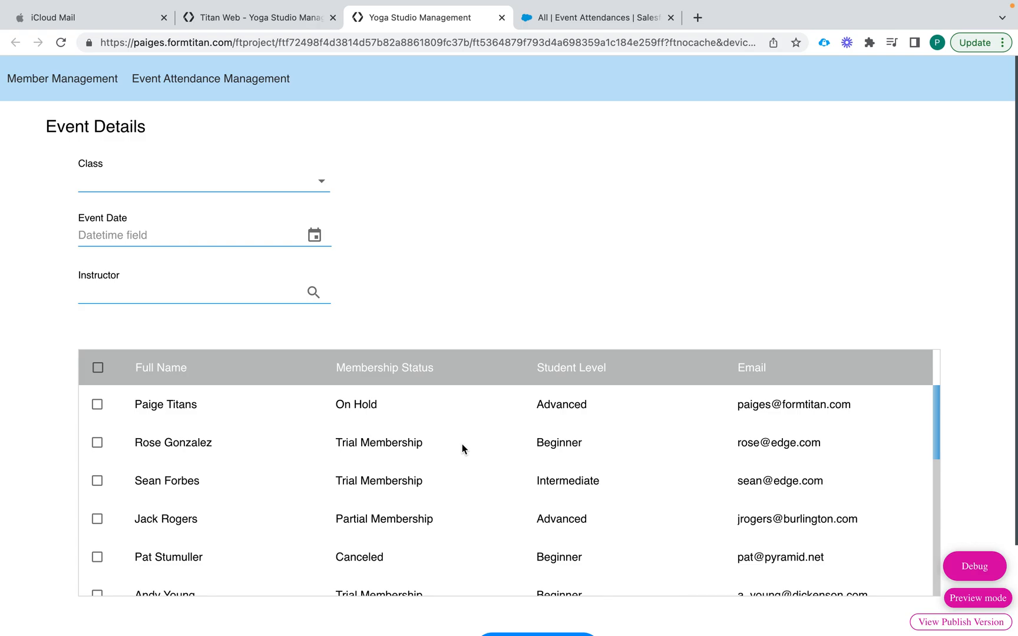
left_click(323, 188)
left_click(273, 235)
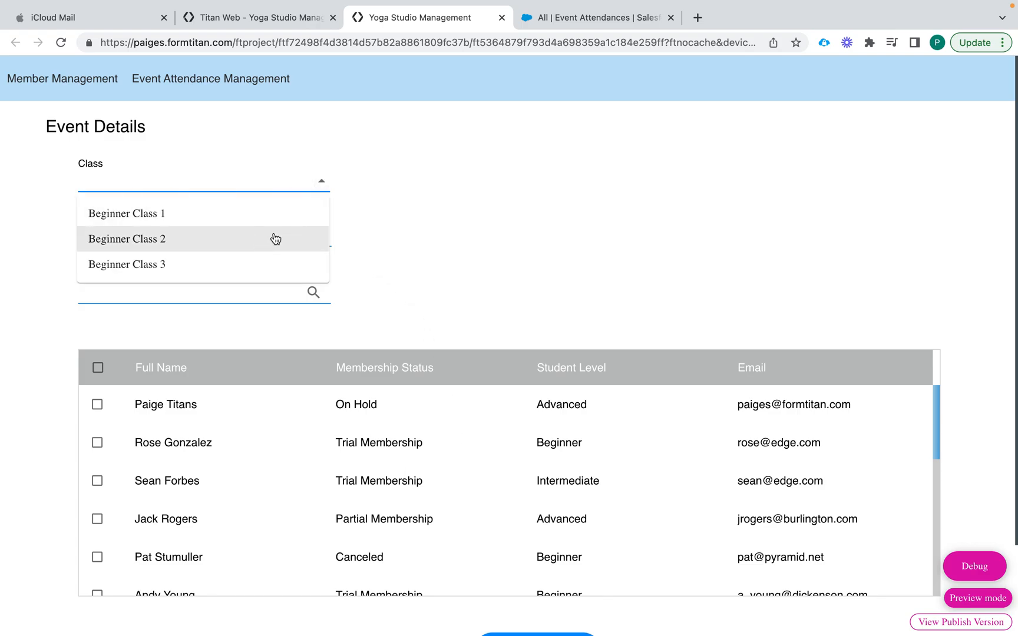
Set the Event Date to 04/13/2022 at 07:00 PM
left_click(315, 235)
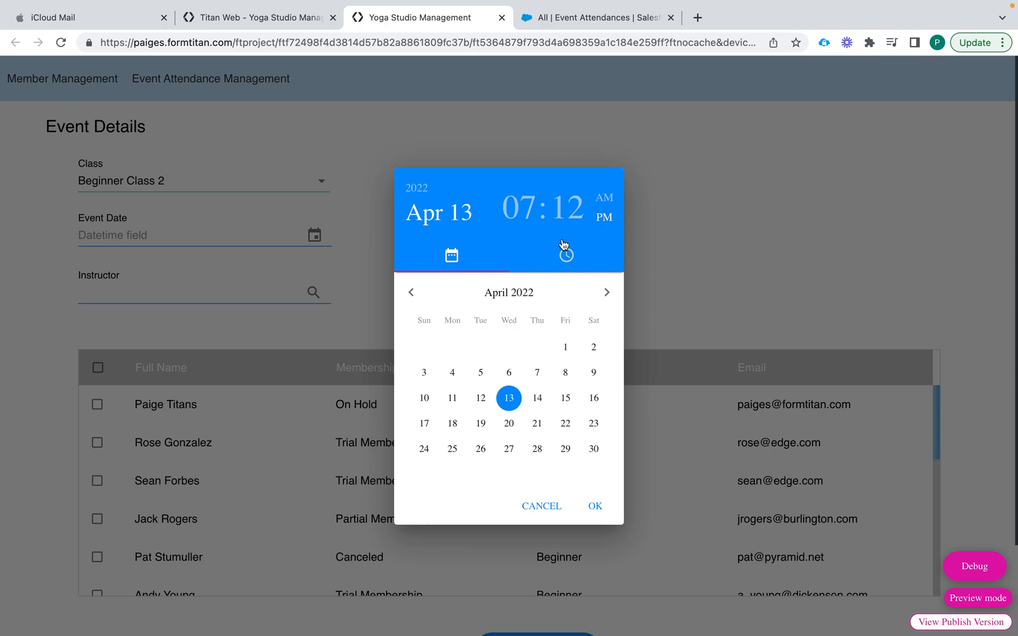
left_click(510, 398)
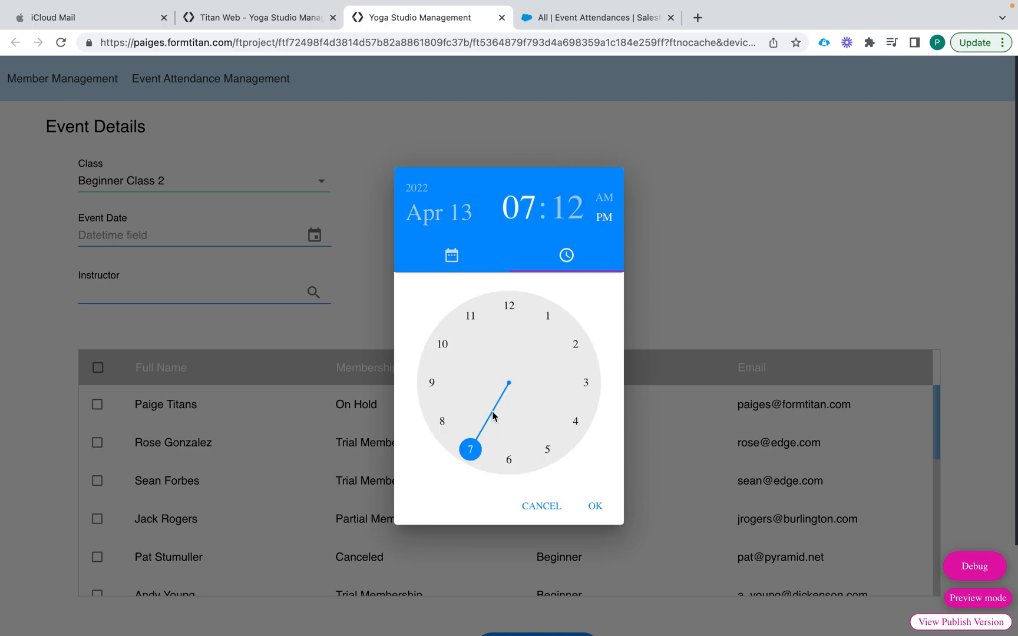
left_click(481, 434)
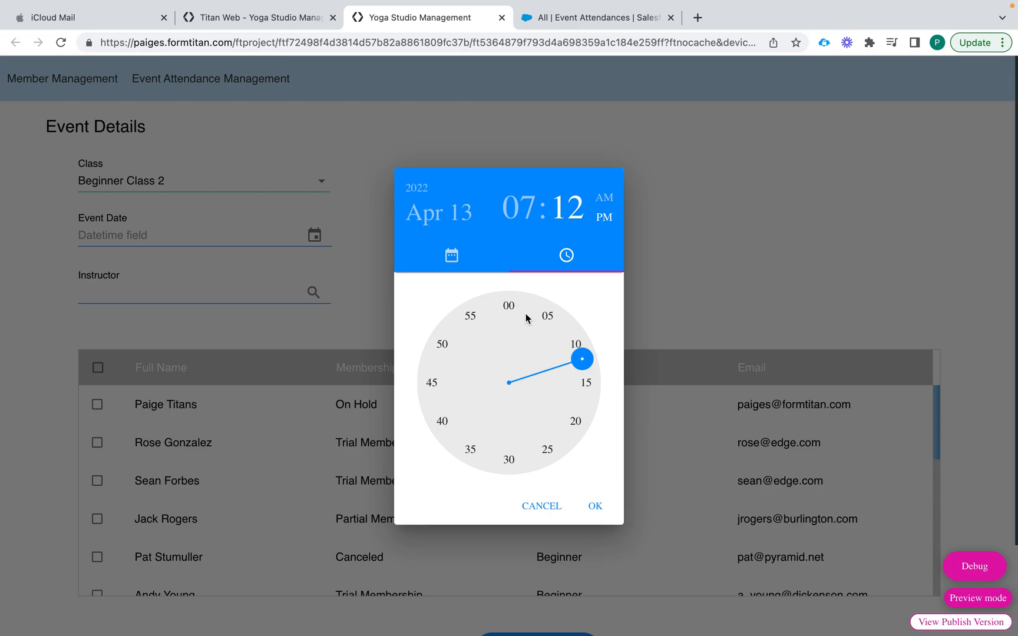
left_click(509, 305)
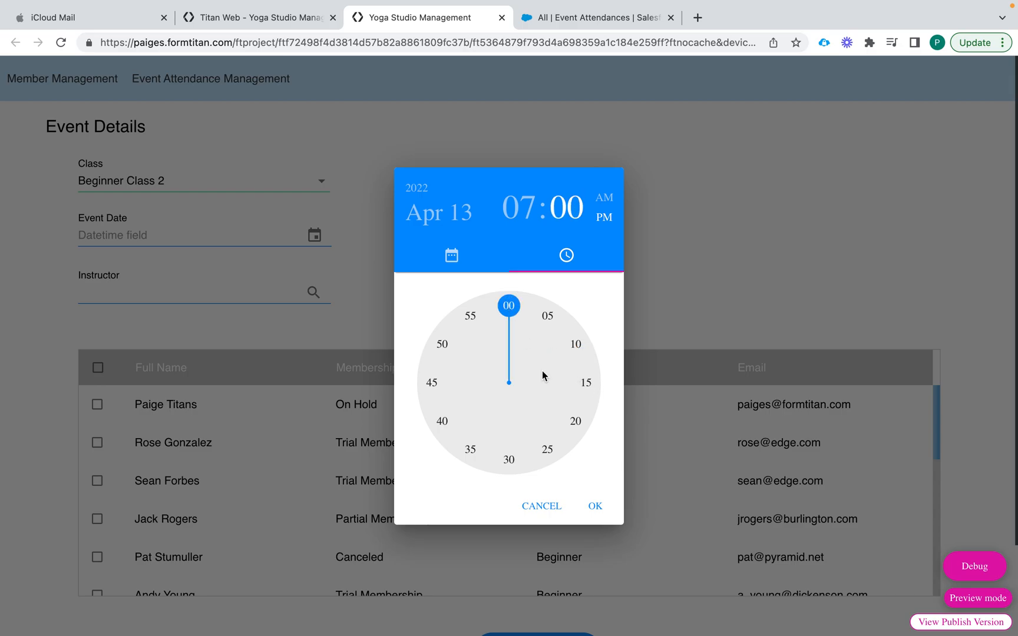
left_click(596, 505)
left_click(169, 294)
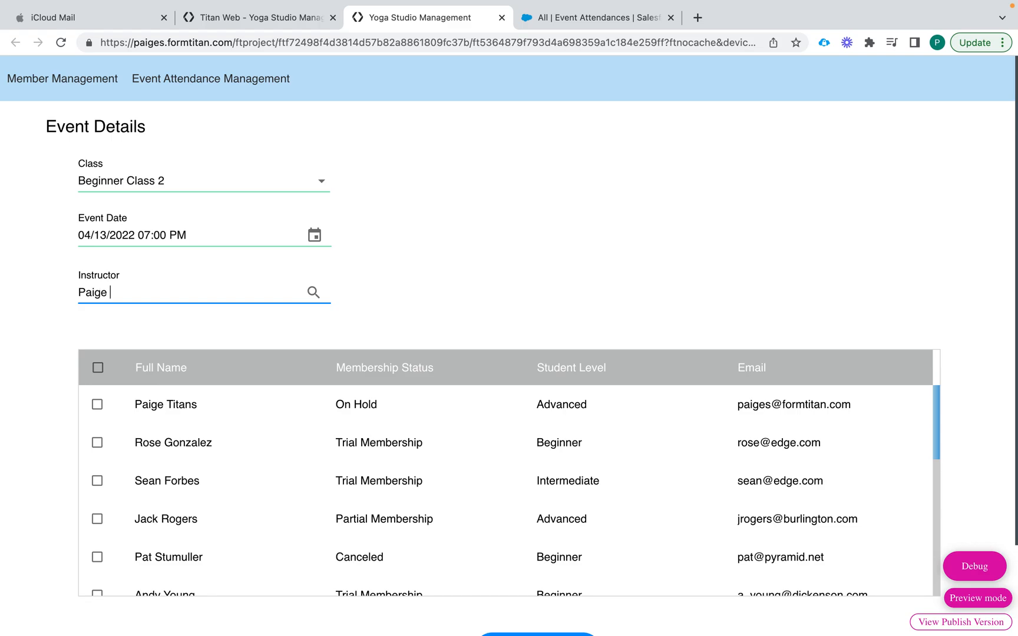
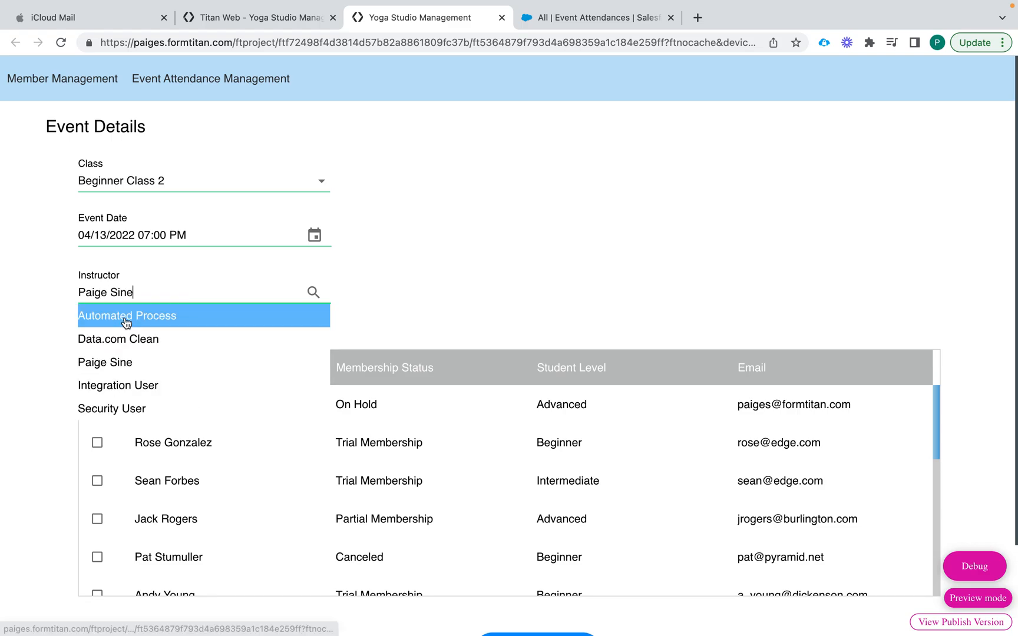
Fill in the Instructor field with the matching suggested instructor
left_click(130, 365)
scroll(165, 466, "down", 2)
scroll(164, 460, "up", 2)
Tick seven attendees in the table: rows 1, 2, 3, 4, 6, 8 and 9
left_click(98, 405)
left_click(98, 444)
left_click(97, 480)
left_click(99, 519)
scroll(99, 515, "down", 2)
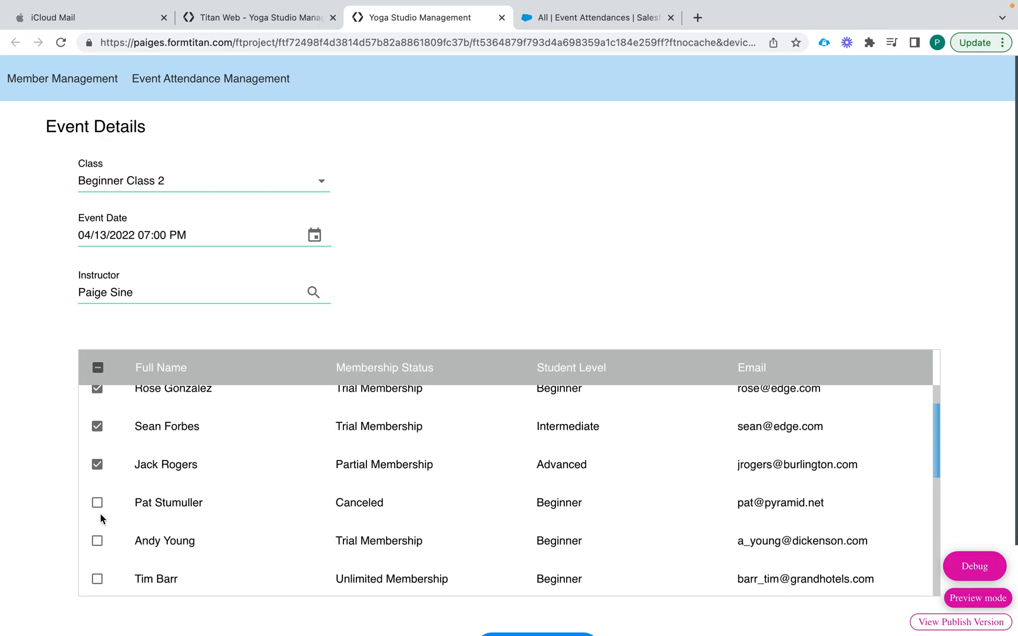
left_click(98, 536)
scroll(97, 537, "down", 3)
left_click(97, 506)
left_click(98, 543)
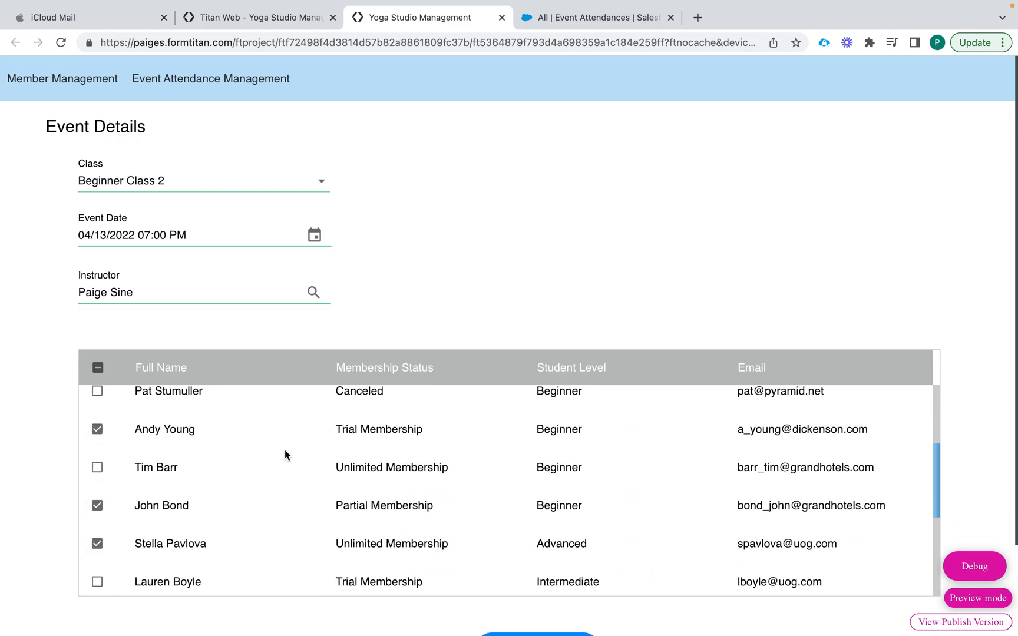
Submit the Event Details form with the chosen attendees
scroll(31, 461, "down", 3)
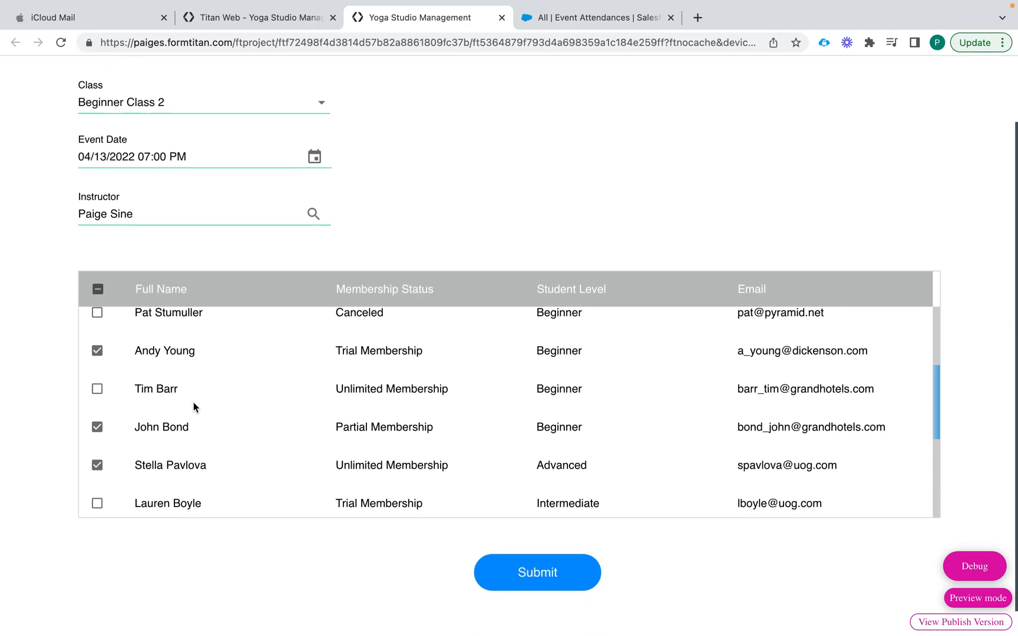
scroll(194, 407, "up", 5)
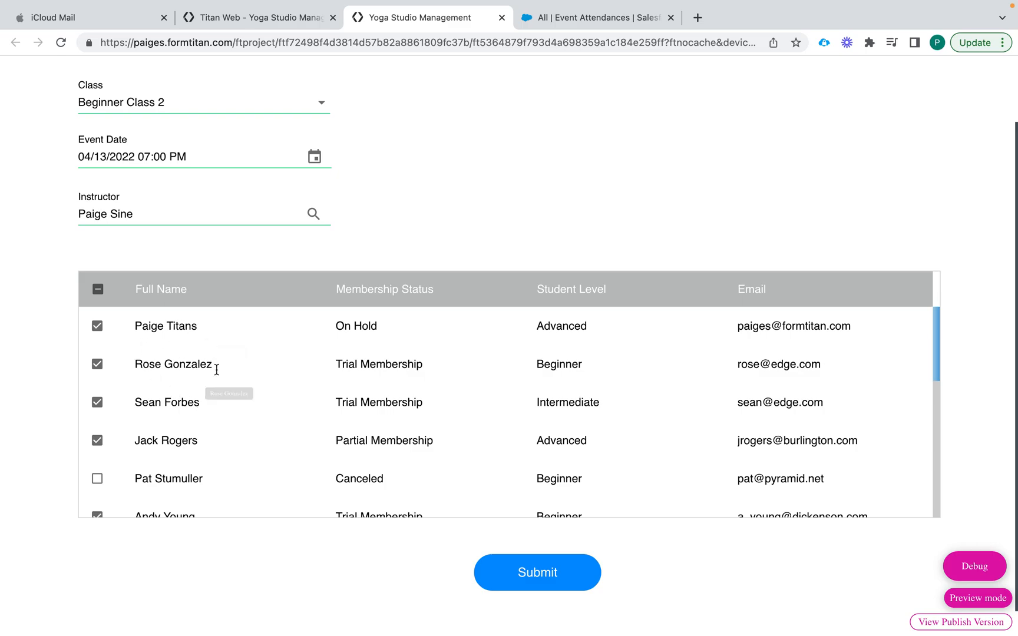
scroll(148, 459, "down", 3)
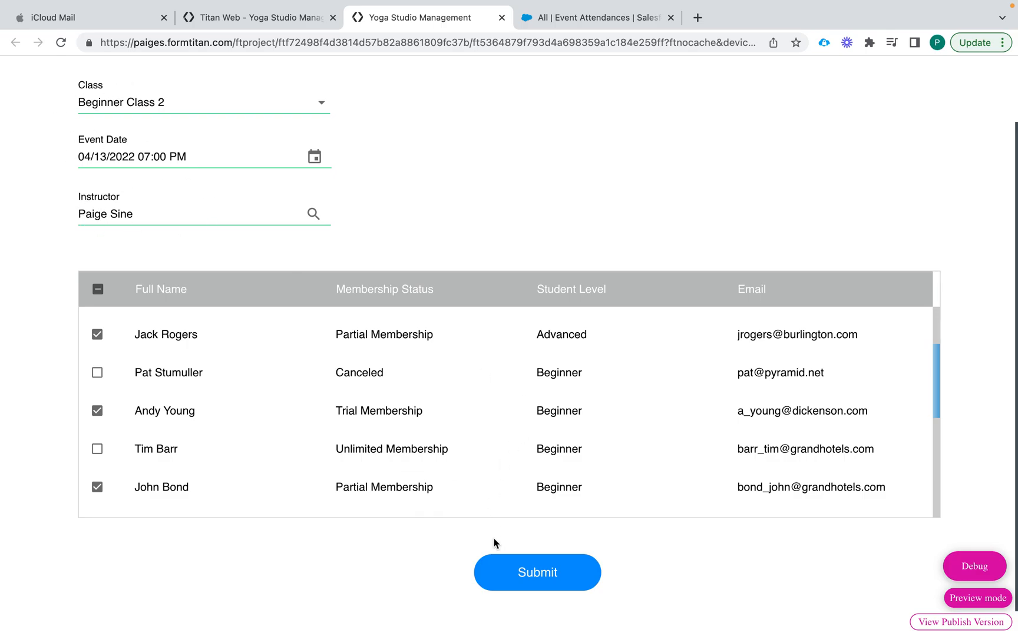
left_click(537, 571)
Open the #1 Event Attendance push integration in the project's Salesforce settings
left_click(283, 20)
left_click(20, 129)
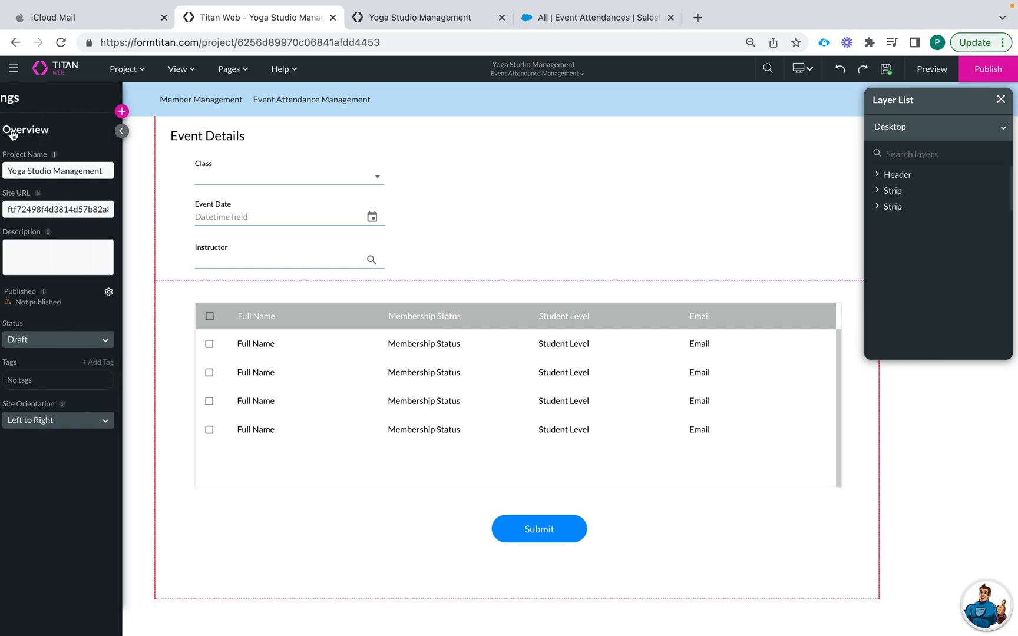
left_click(33, 214)
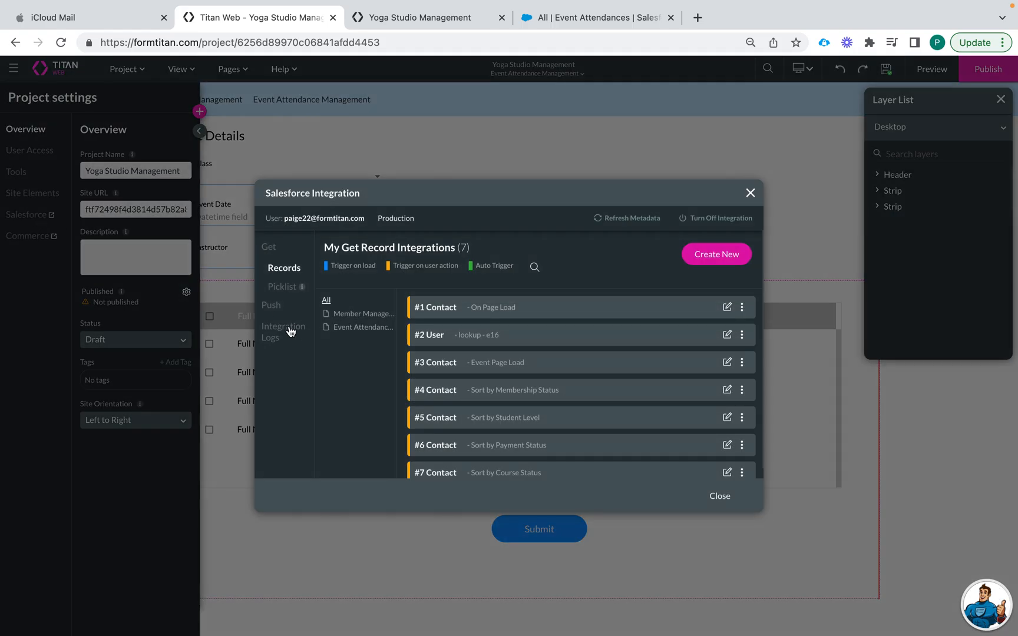
left_click(272, 306)
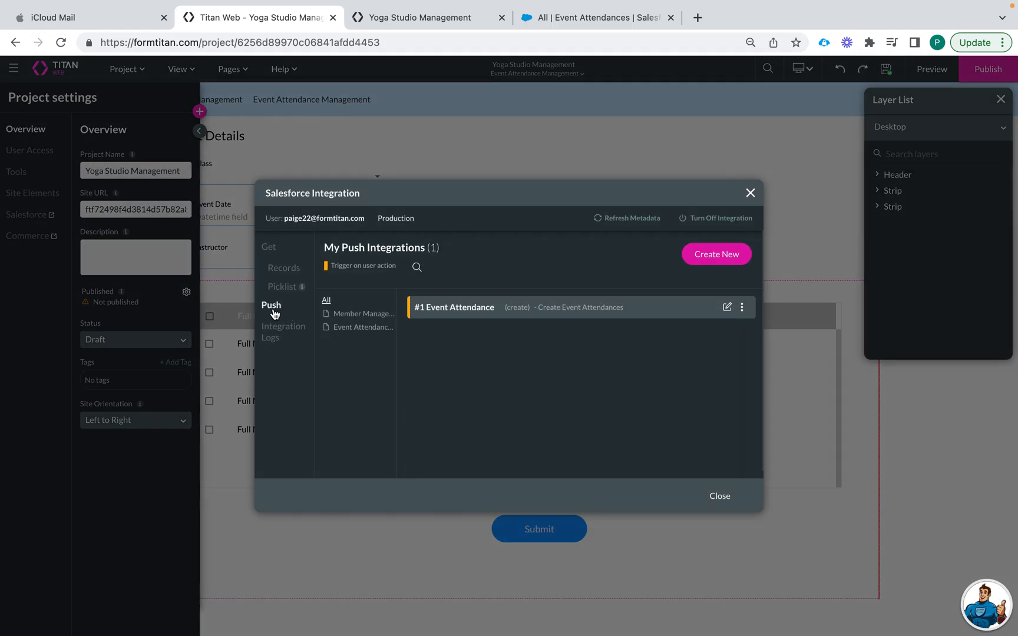
left_click(725, 308)
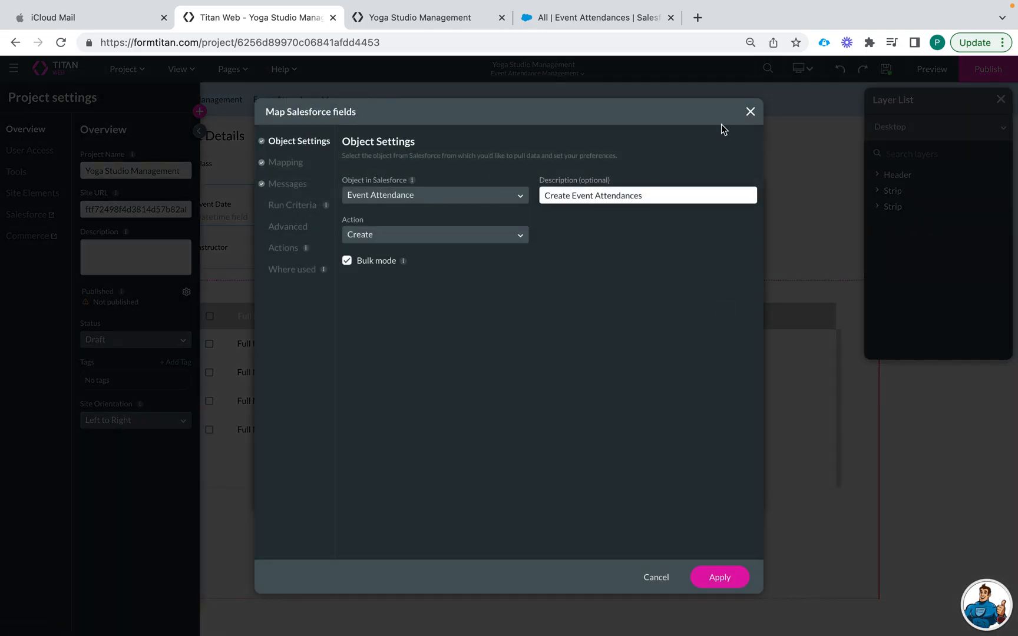
Review the newest Event Attendance create message in the Integration Logs, then go to Salesforce
left_click(293, 333)
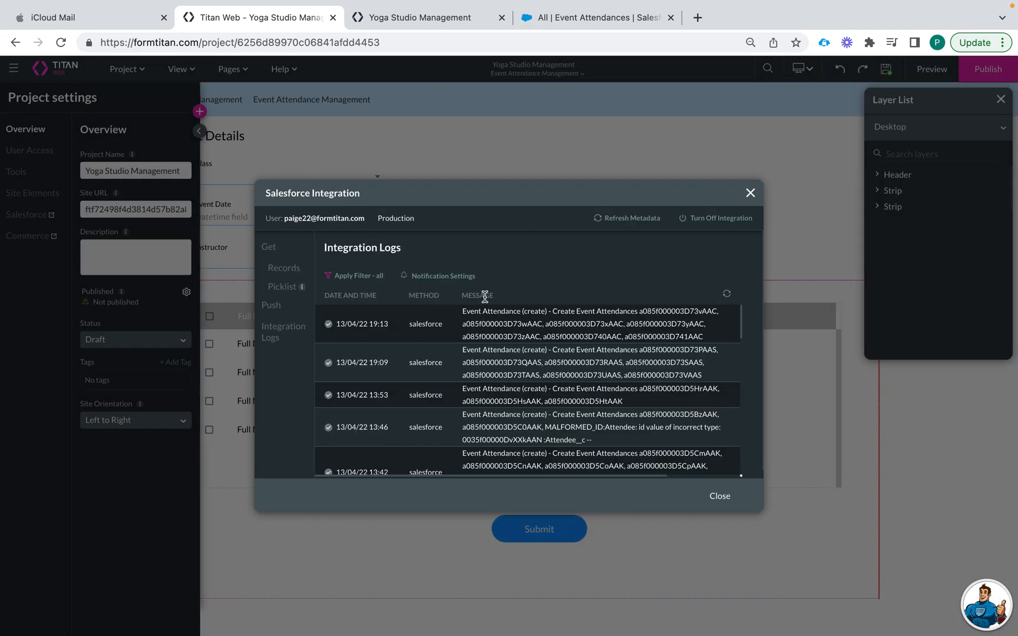
left_click_drag(464, 309, 705, 337)
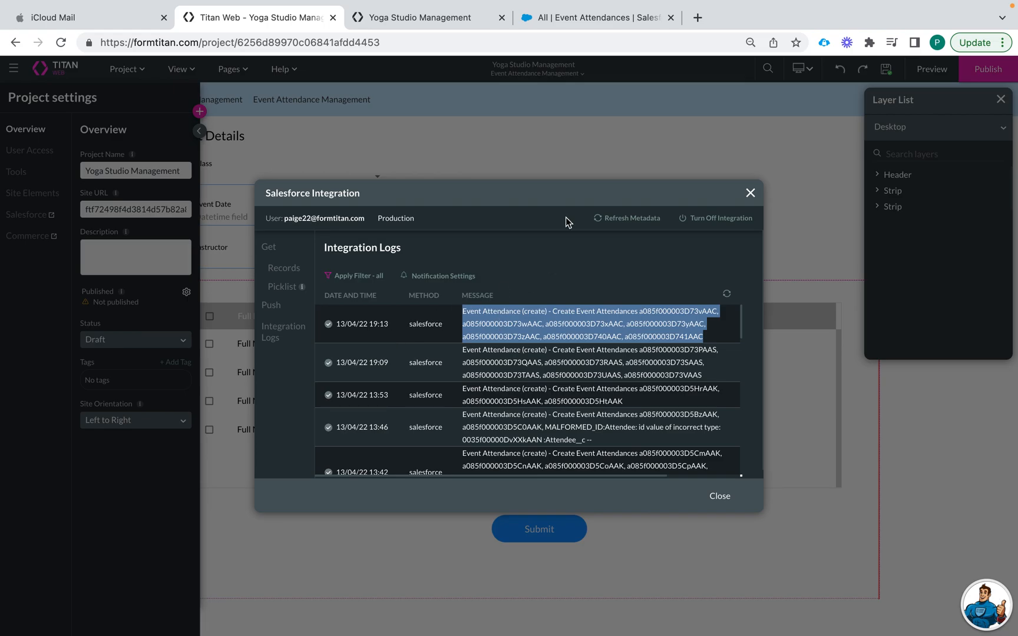
left_click(571, 24)
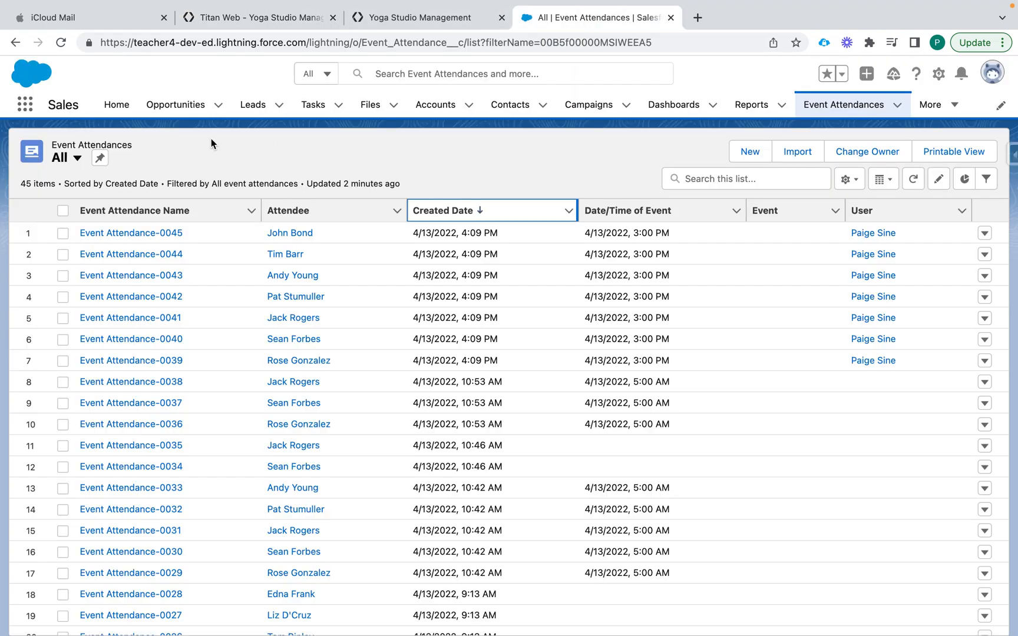
Reload the Event Attendances list to reveal the seven new Beginner Class 2 records
left_click(61, 42)
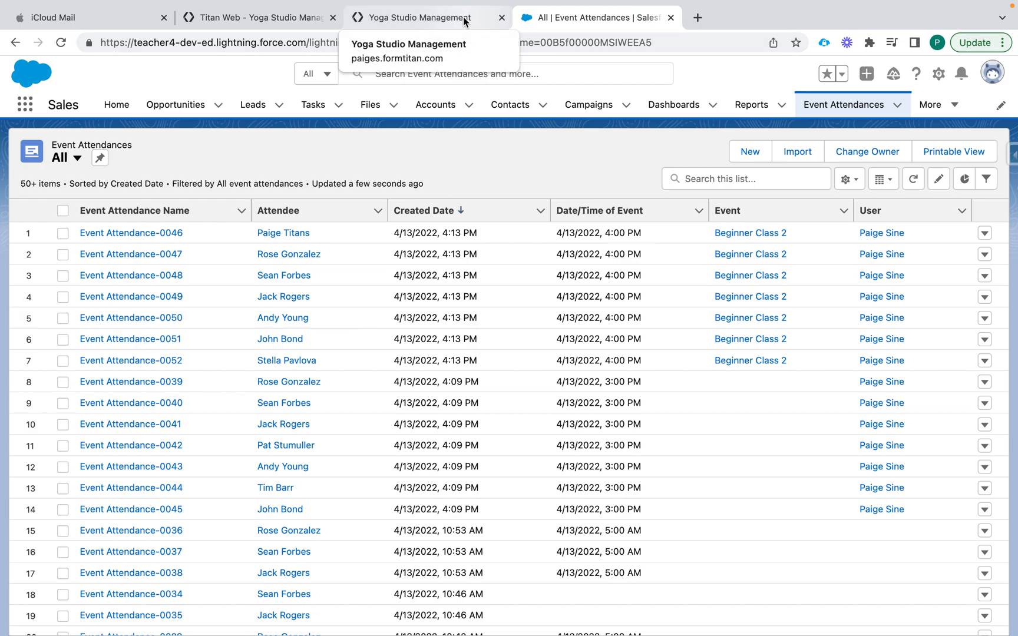
left_click(442, 18)
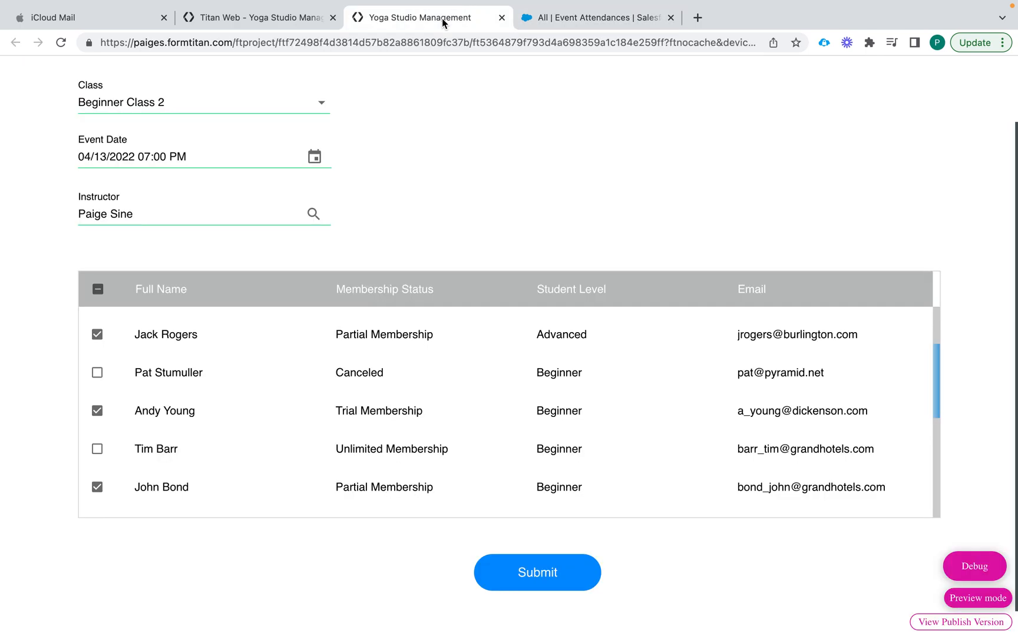
Close the Salesforce integration logs and select the attendee PowerTable in the editor
left_click(284, 18)
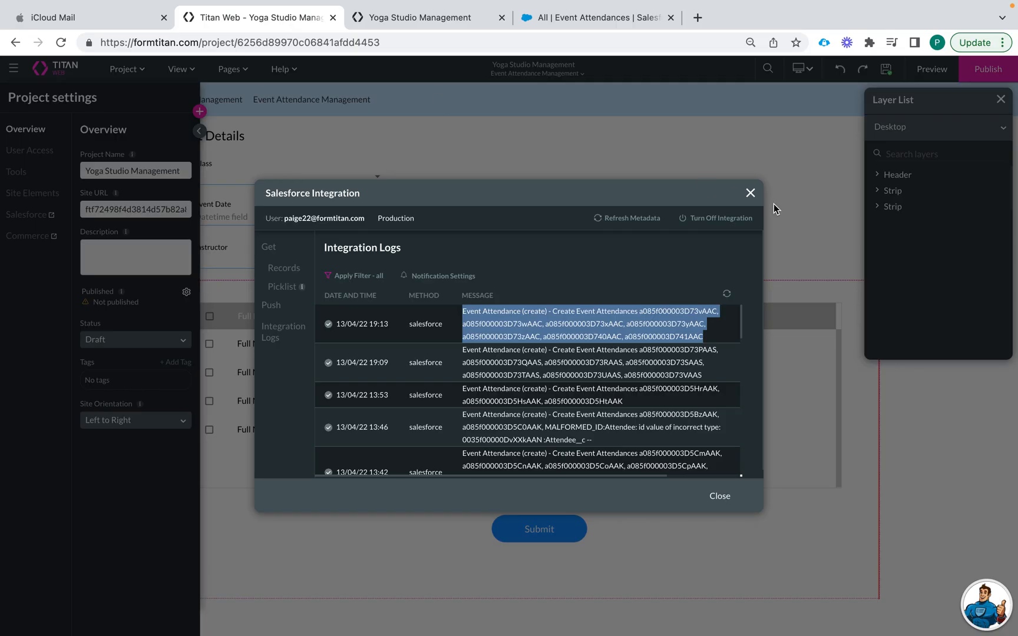
left_click(750, 193)
left_click(610, 226)
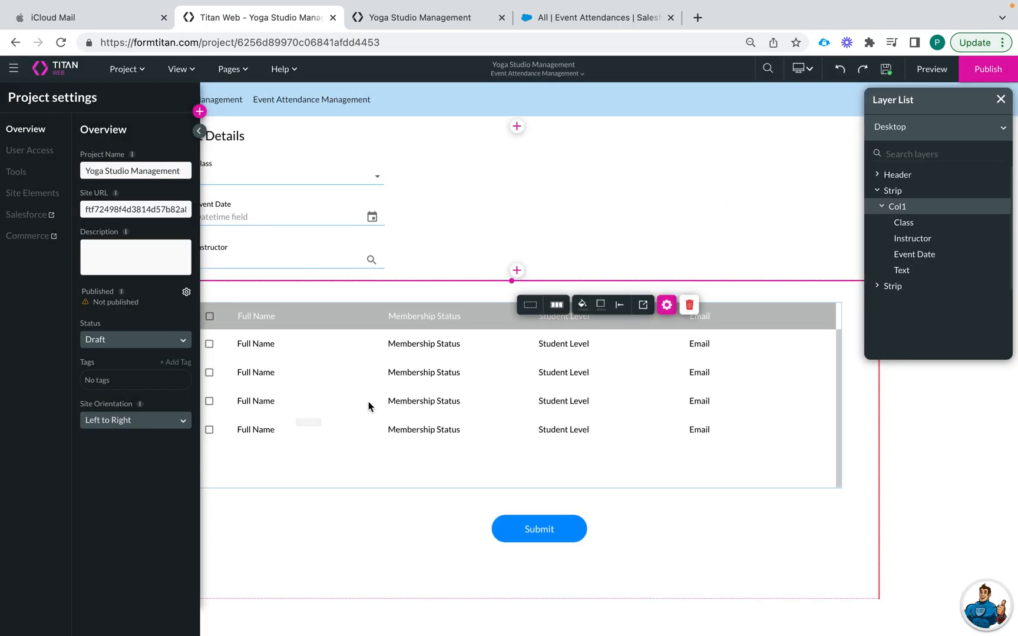
left_click(370, 403)
left_click(199, 131)
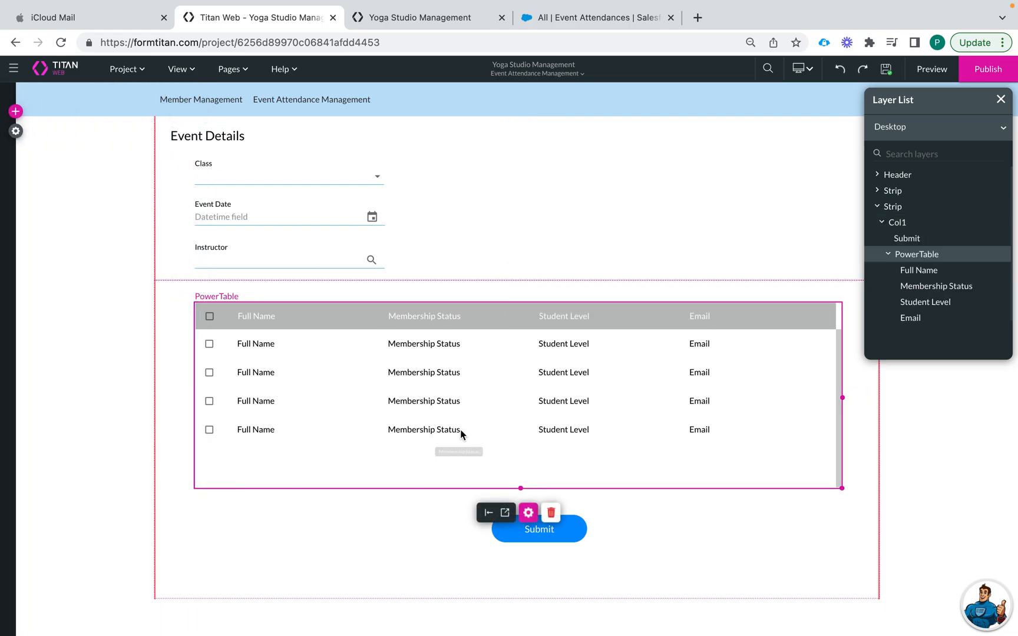
Check the PowerTable's Columns and that Interactivity > Allow Selection is enabled
left_click(529, 511)
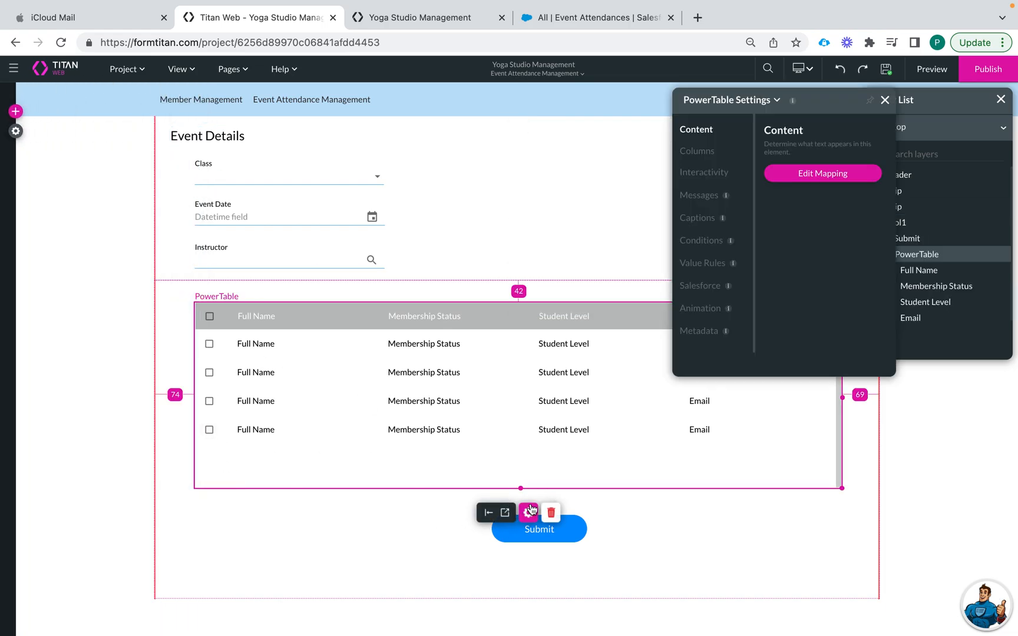
left_click(697, 152)
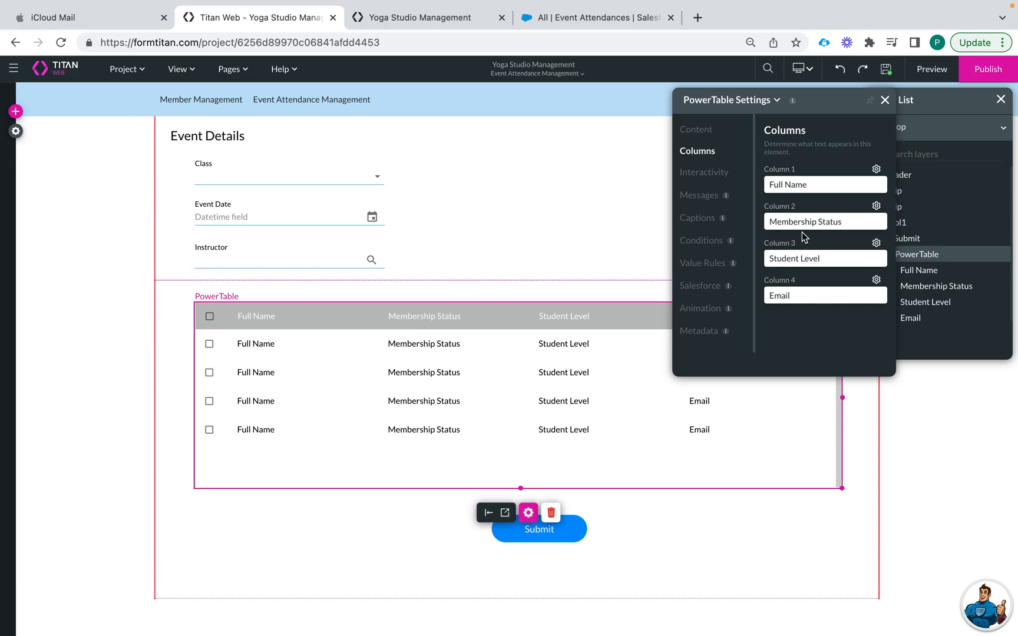
left_click(702, 174)
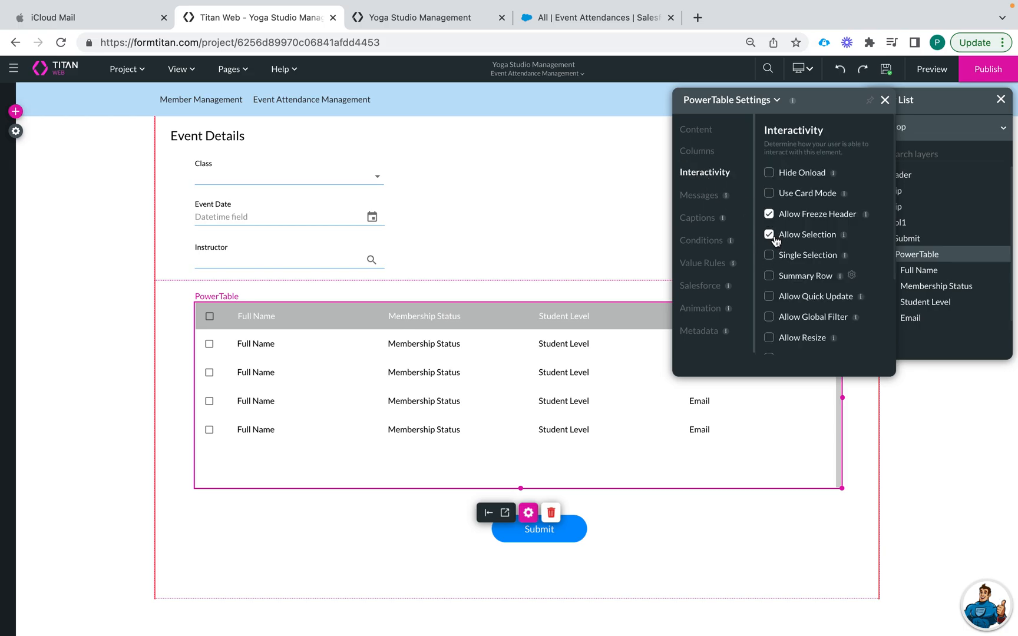
left_click(884, 100)
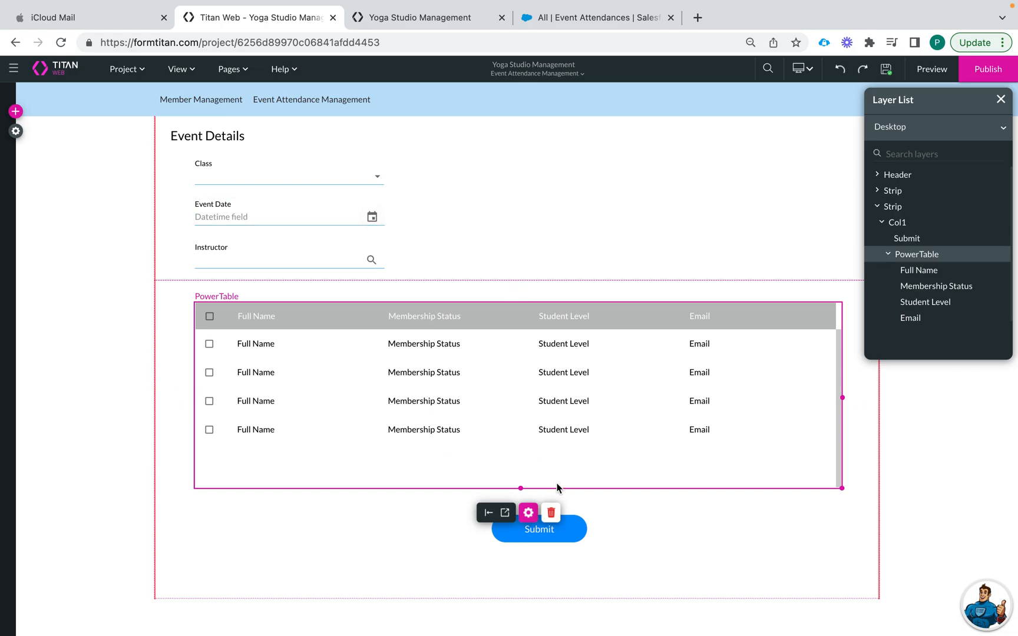
left_click(530, 513)
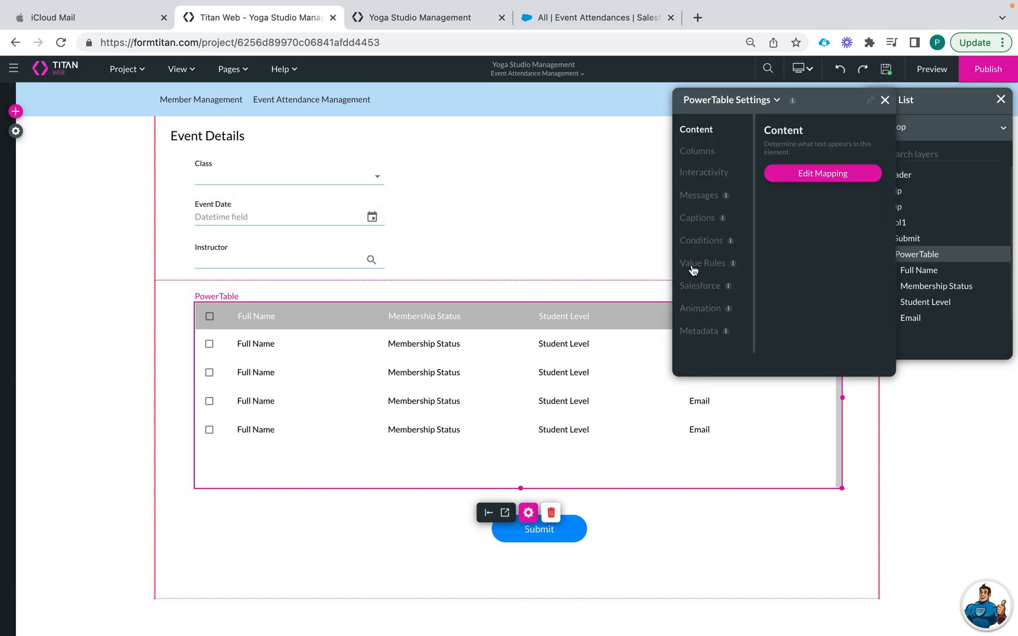
left_click(833, 172)
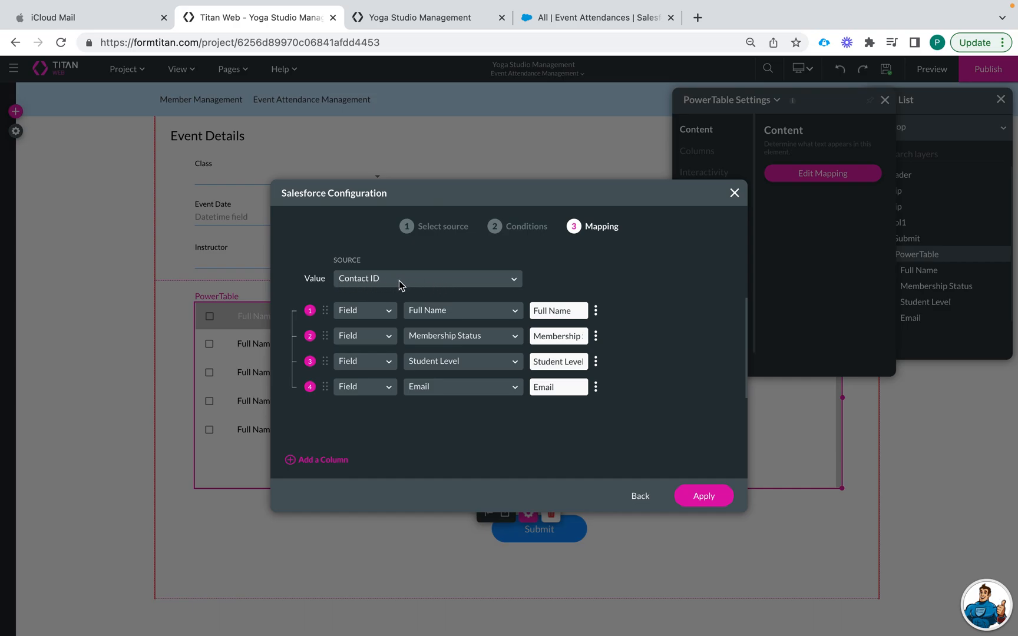
left_click(733, 193)
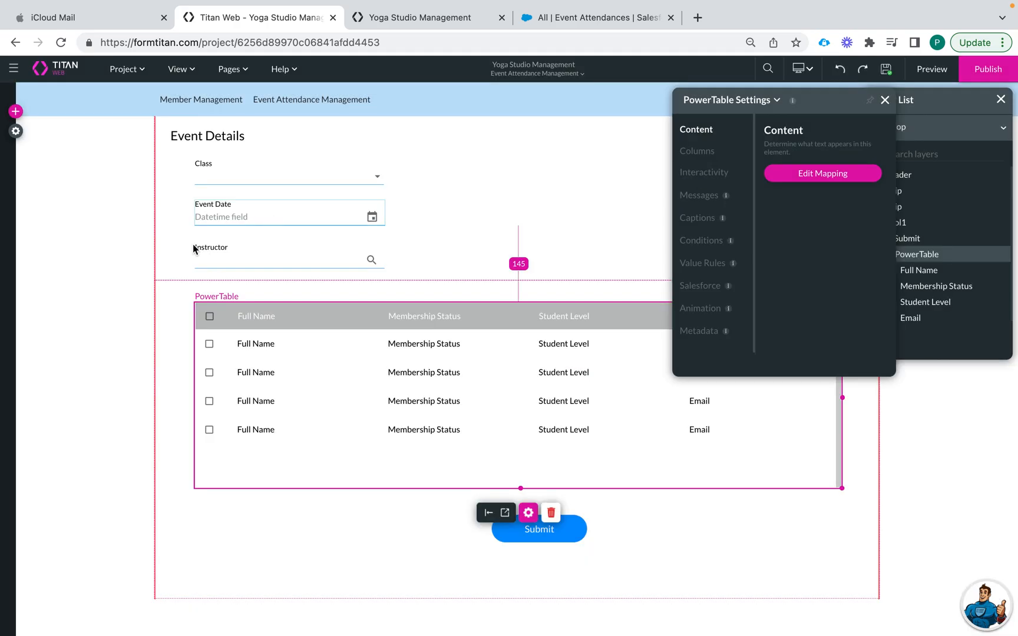
left_click(16, 131)
Open the field mapping of the #1 Event Attendance push integration
left_click(22, 217)
left_click(271, 304)
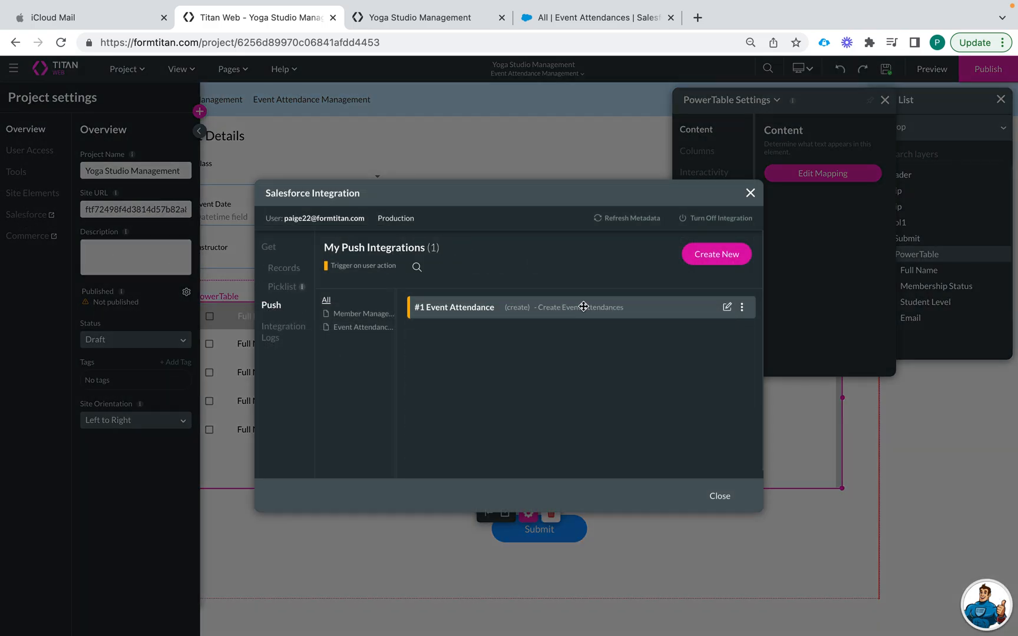
left_click(726, 306)
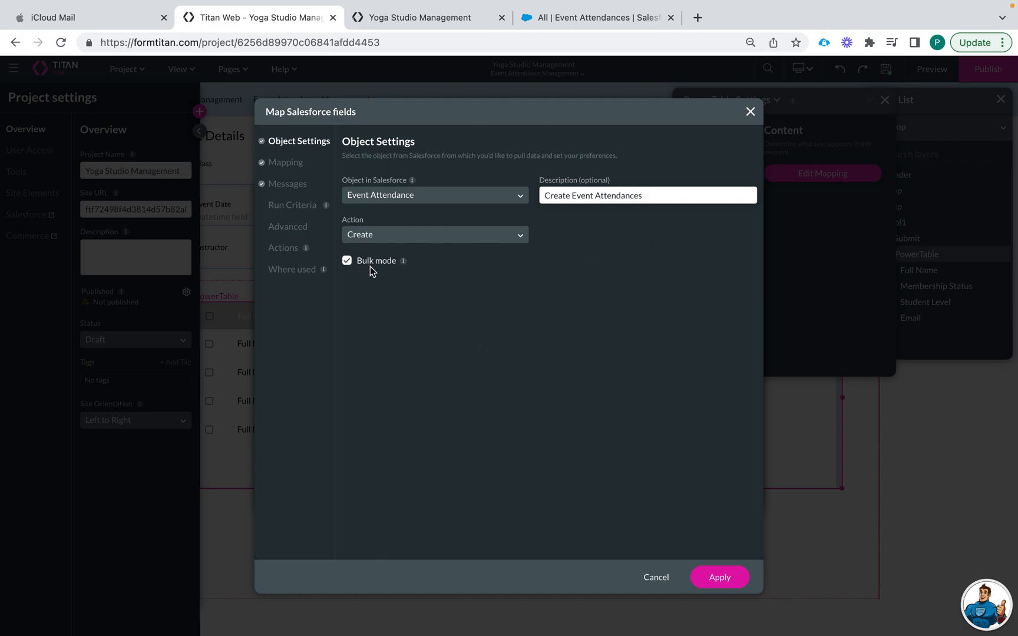
left_click(285, 168)
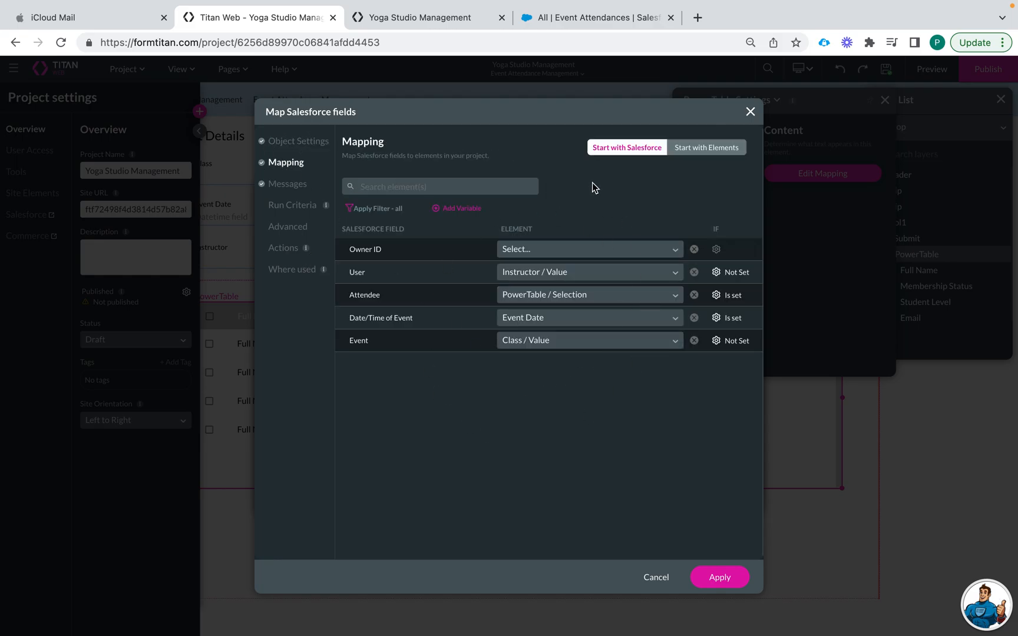
Map Attendee to PowerTable / Selection with Bulk mode on, and apply the mapping
left_click_drag(349, 295, 391, 302)
left_click(350, 296)
left_click(536, 294)
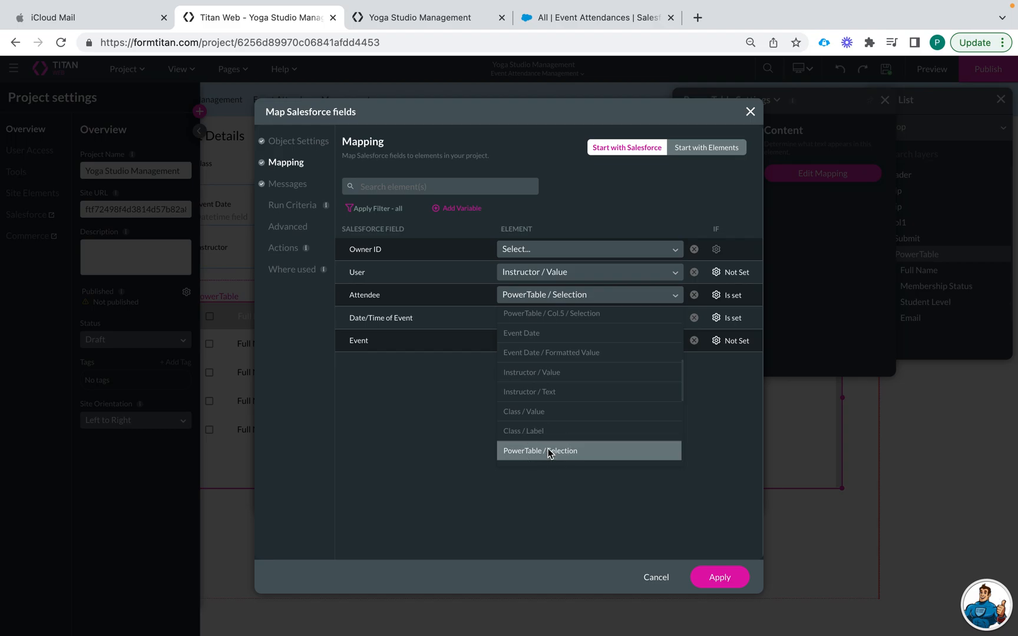
left_click(548, 451)
left_click(716, 297)
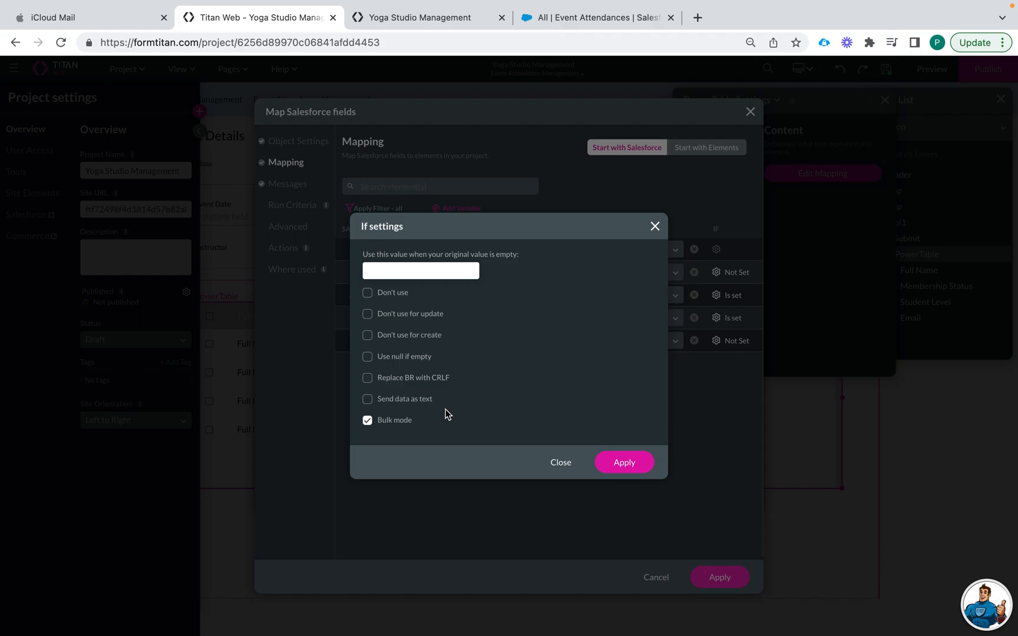
left_click(641, 469)
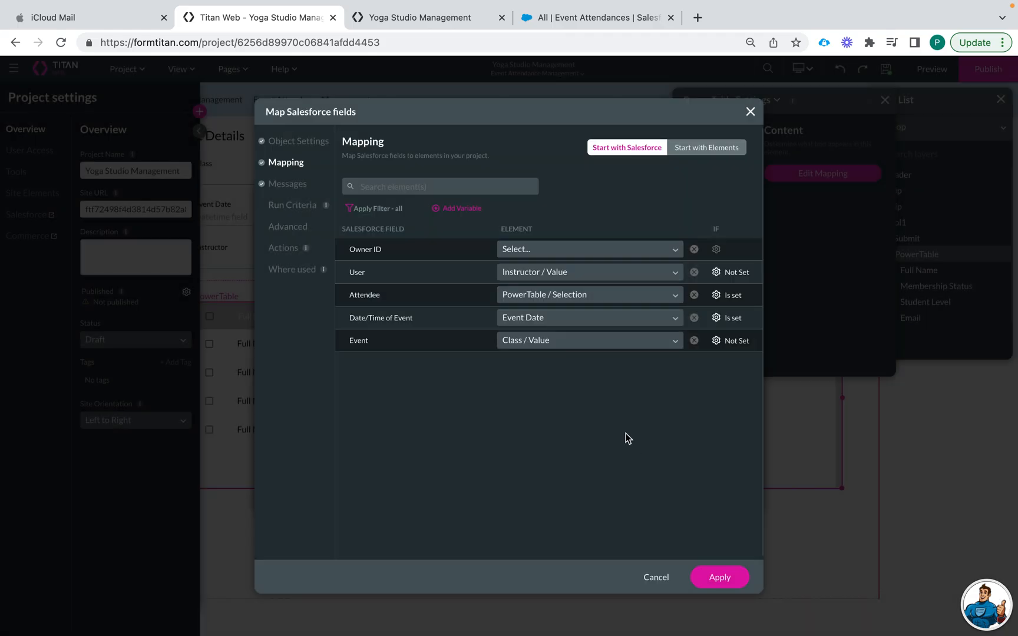
left_click(705, 576)
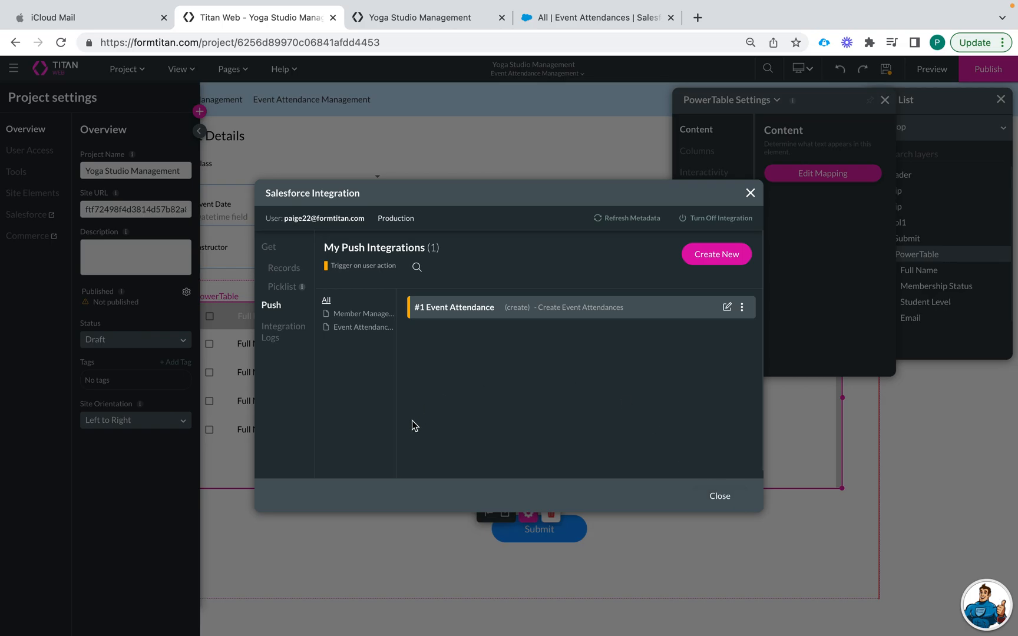
Close the Salesforce Integration window and collapse the Project settings panel
left_click(714, 495)
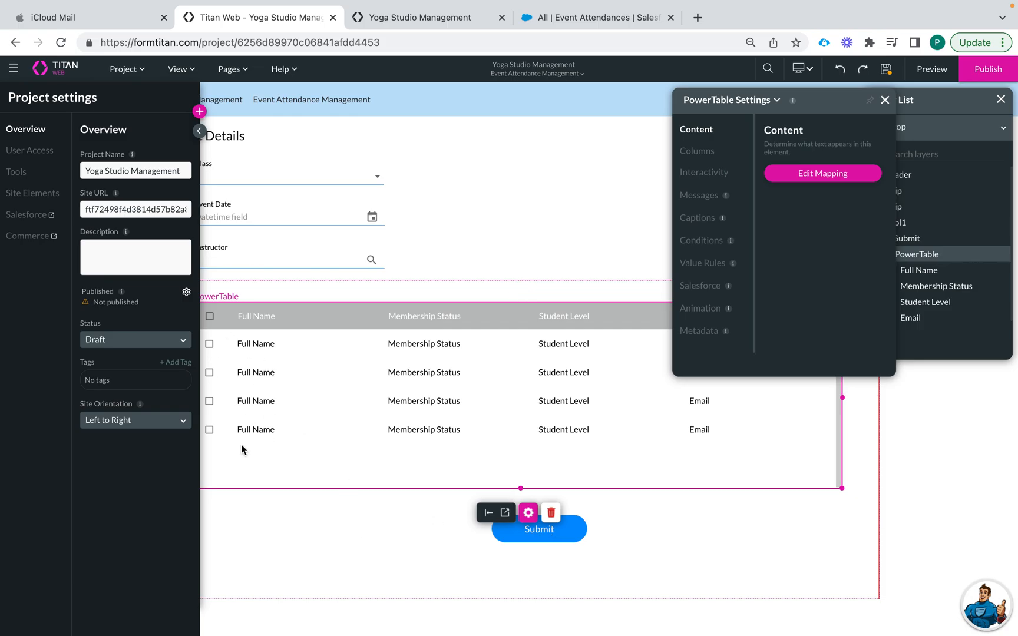
left_click(325, 529)
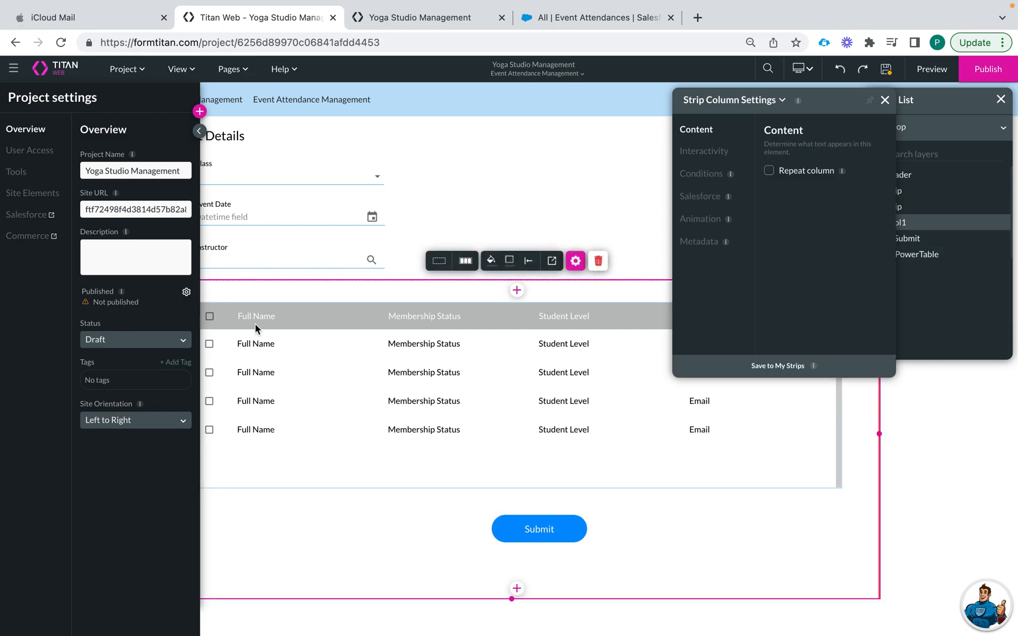
left_click(200, 132)
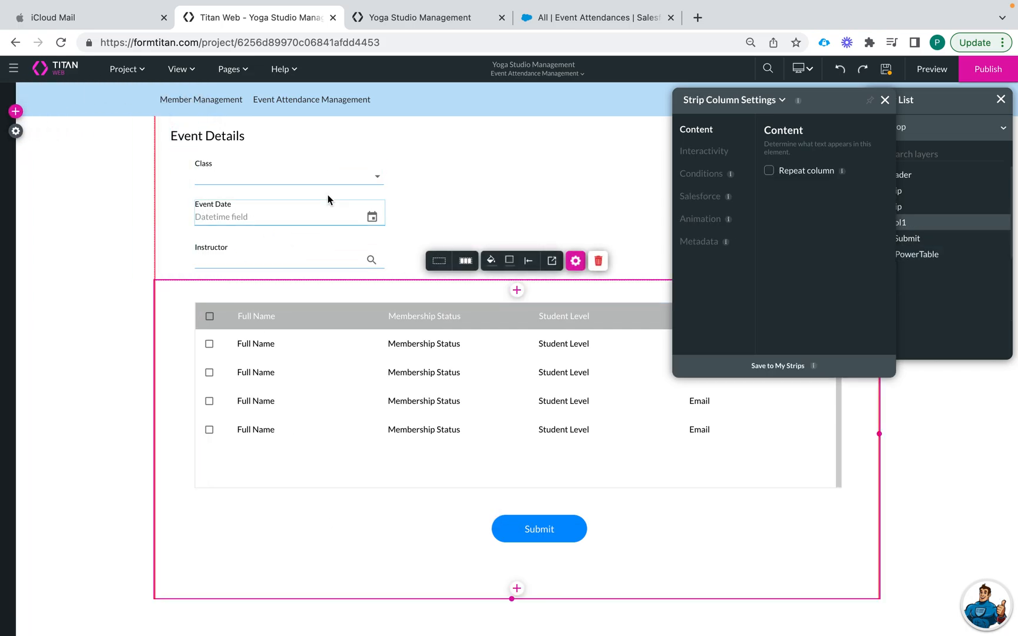